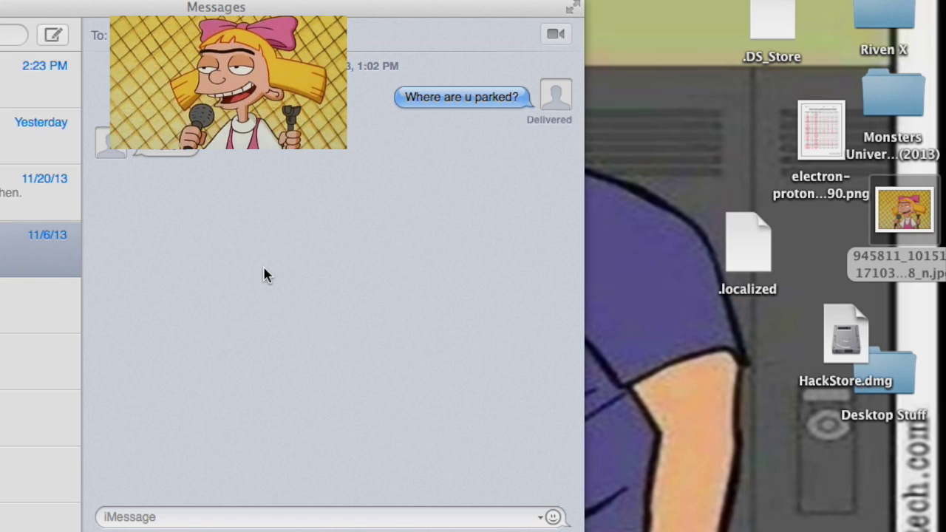
Start a new message addressed to the first suggested contact for 'a'.
{"action": "left_click", "coordinate": [264, 270]}
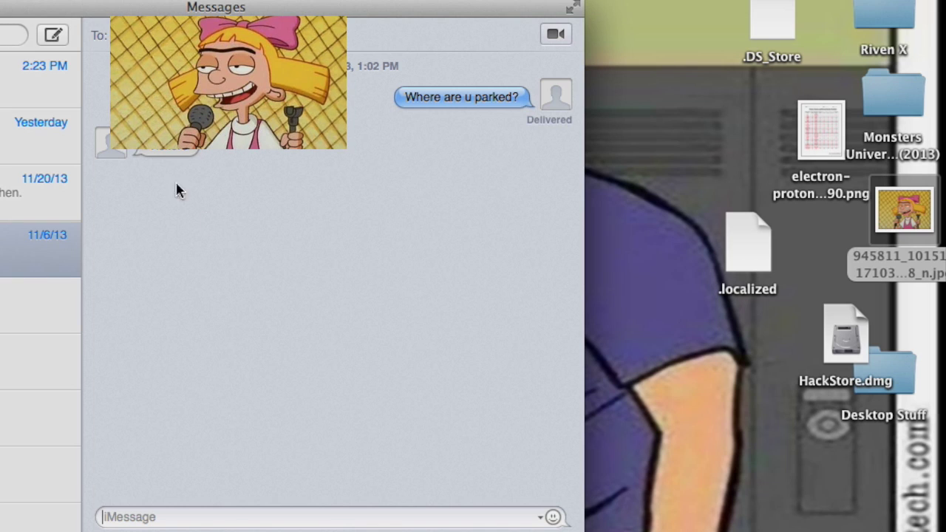
{"action": "left_click", "coordinate": [59, 37]}
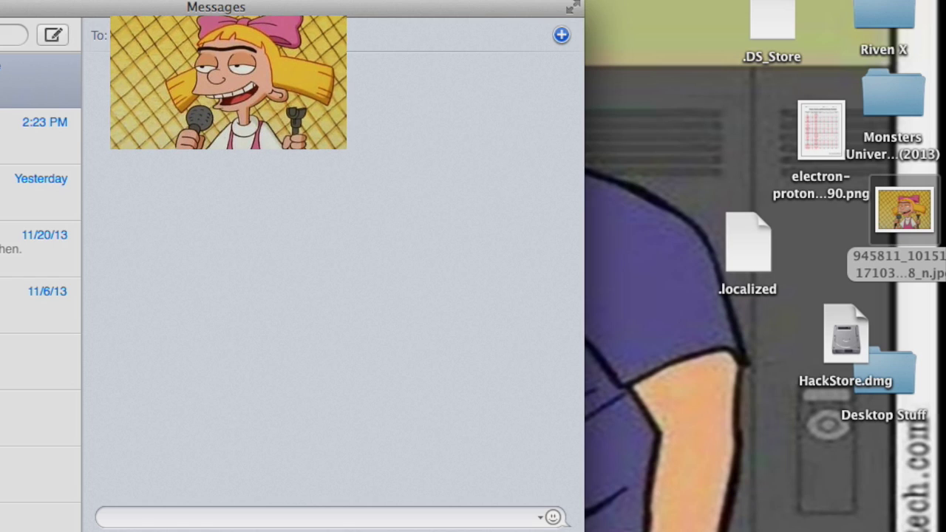
{"action": "type", "text": "a"}
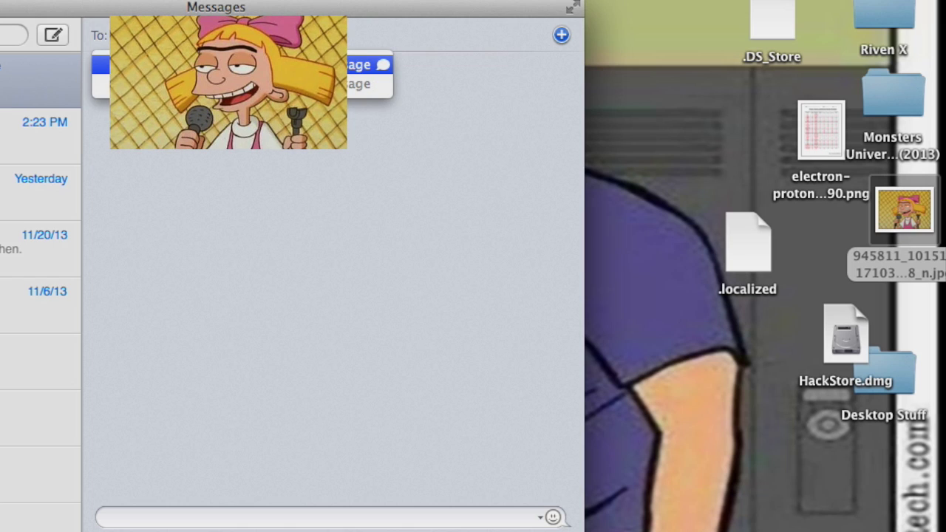
{"action": "key", "text": "Return"}
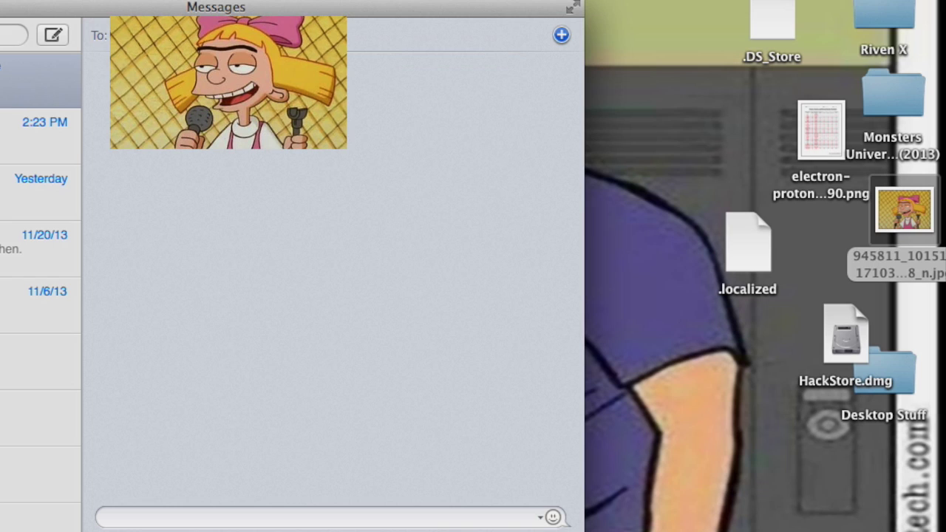
{"action": "left_click", "coordinate": [296, 515]}
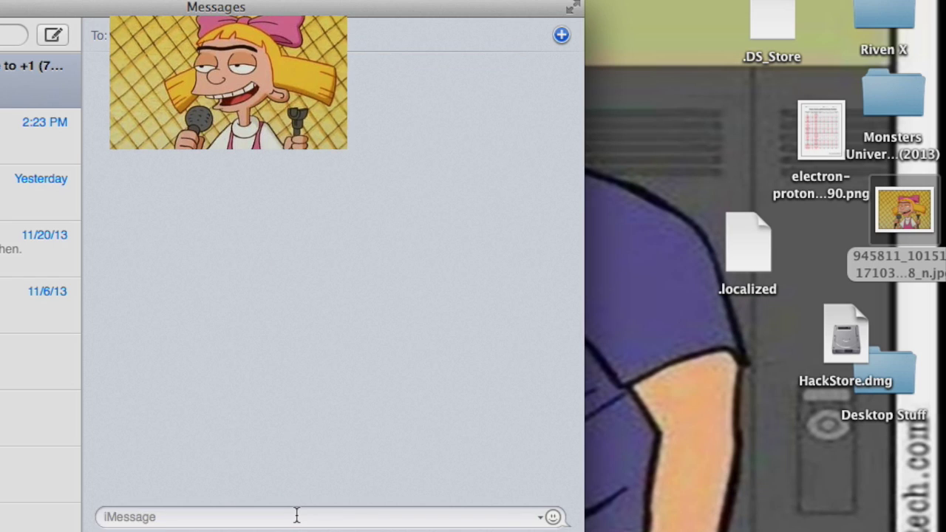
Type 'hey this is wassup2190' into the iMessage field.
{"action": "type", "text": "hey this is wassup2190"}
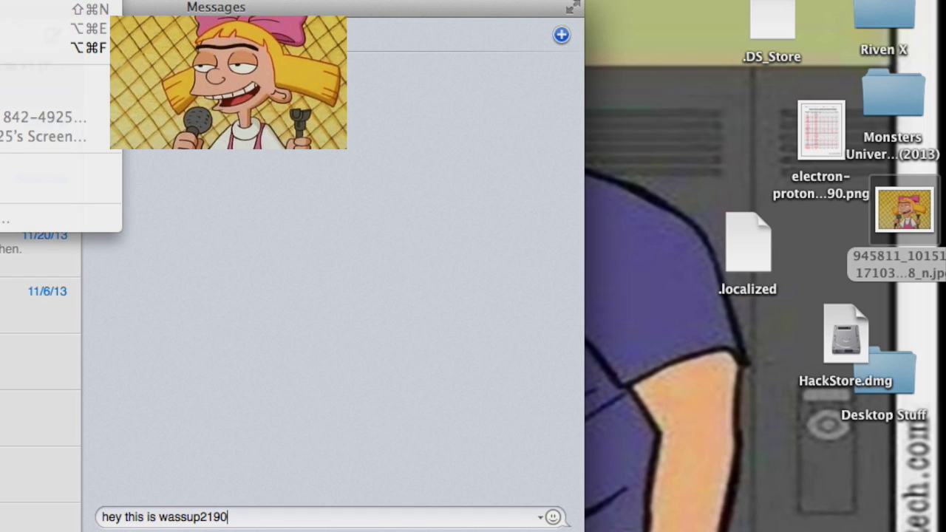
Send a file picked from the Desktop folder, keeping the File Transfers window open.
{"action": "left_click", "coordinate": [52, 48]}
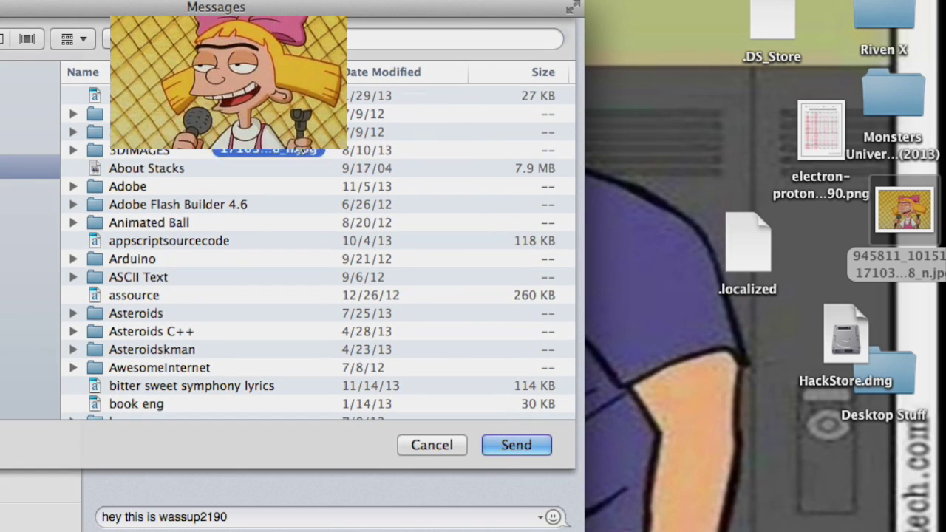
{"action": "key", "text": "super+shift+d"}
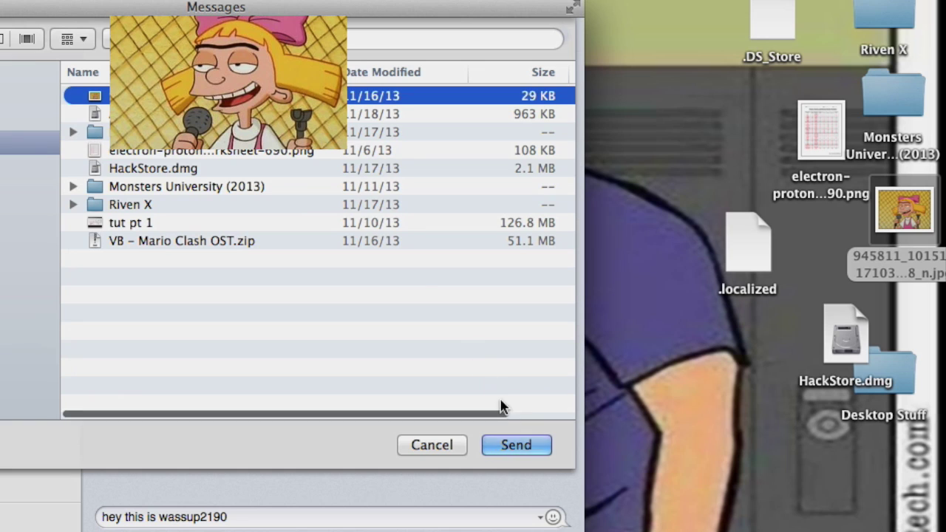
{"action": "left_click", "coordinate": [516, 445]}
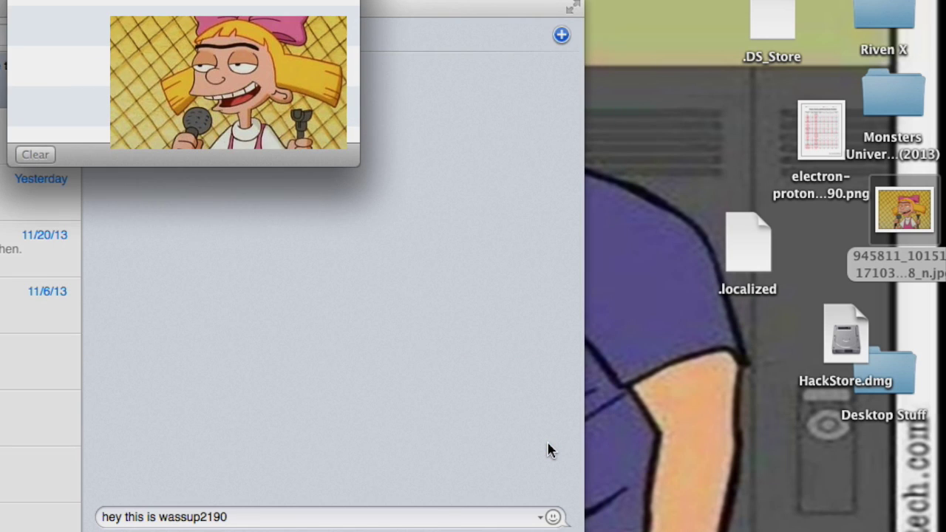
{"action": "mouse_move", "coordinate": [176, 4]}
{"action": "left_mouse_down"}
{"action": "mouse_move", "coordinate": [422, 308]}
{"action": "mouse_move", "coordinate": [380, 162]}
{"action": "mouse_move", "coordinate": [306, 102]}
{"action": "left_mouse_up"}
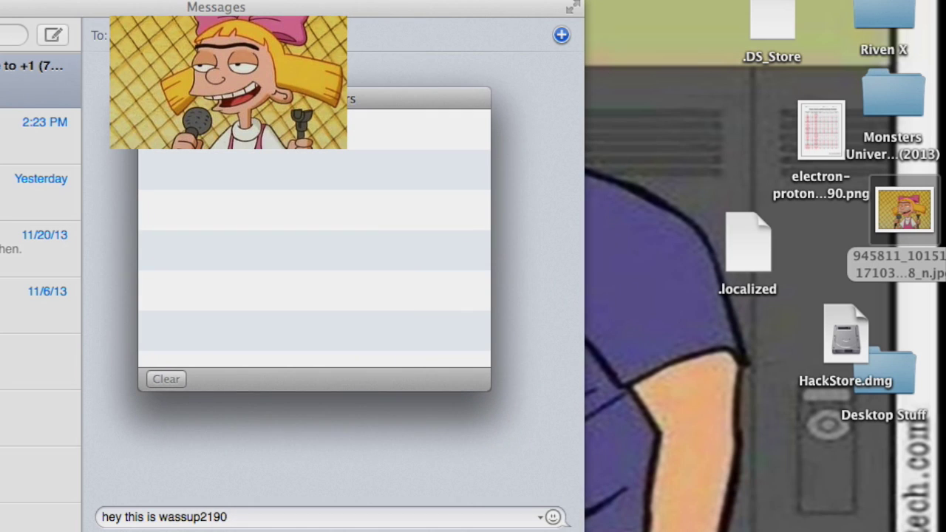
Close File Transfers and send 'hey this is wassup2190' to the recipient.
{"action": "key", "text": "super+w"}
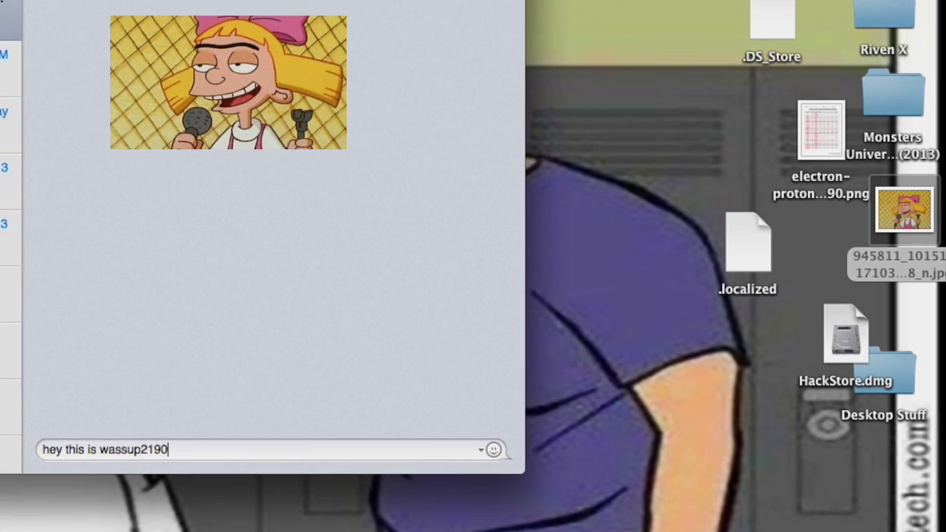
{"action": "key", "text": "super+a"}
{"action": "key", "text": "BackSpace"}
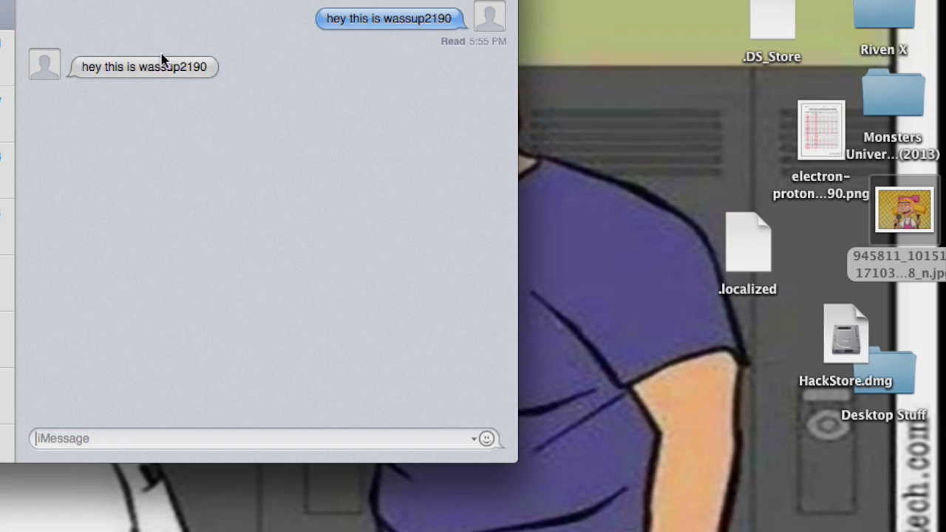
{"action": "mouse_move", "coordinate": [164, 67]}
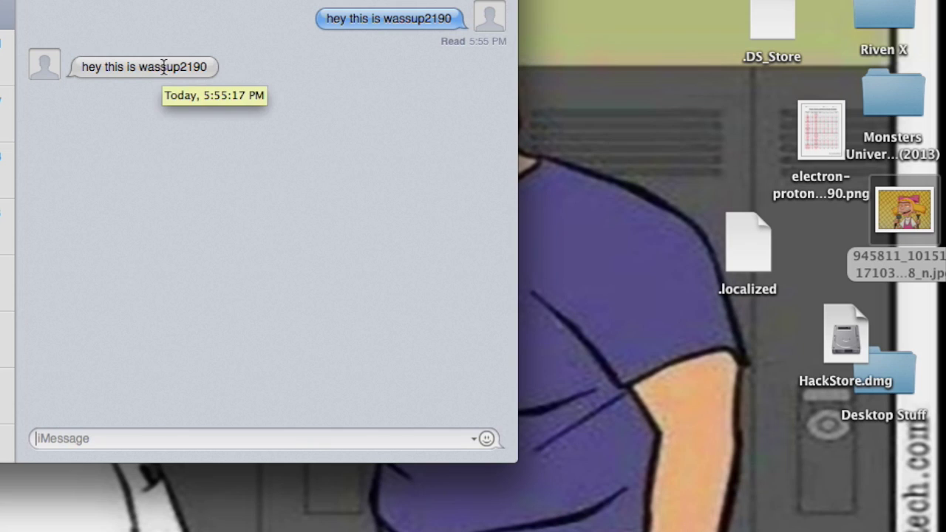